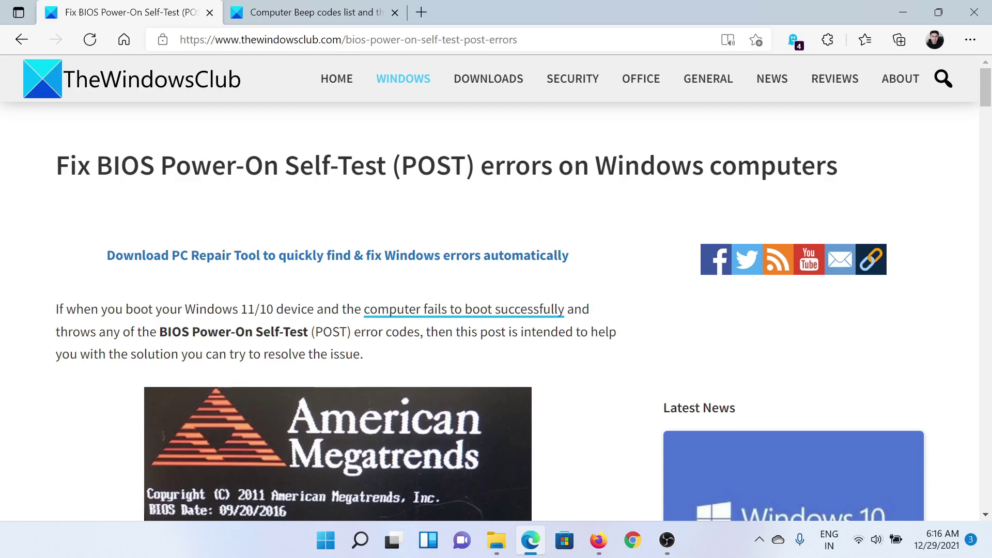
{"action": "scroll", "coordinate": [446, 384], "scroll_direction": "down", "scroll_amount": 2}
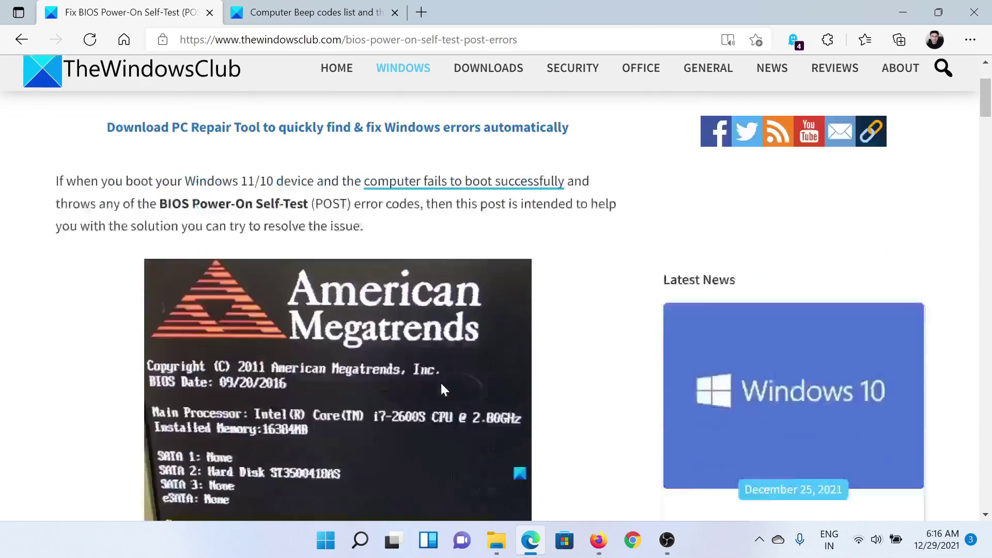
{"action": "scroll", "coordinate": [443, 387], "scroll_direction": "down", "scroll_amount": 5}
{"action": "scroll", "coordinate": [443, 390], "scroll_direction": "down", "scroll_amount": 2}
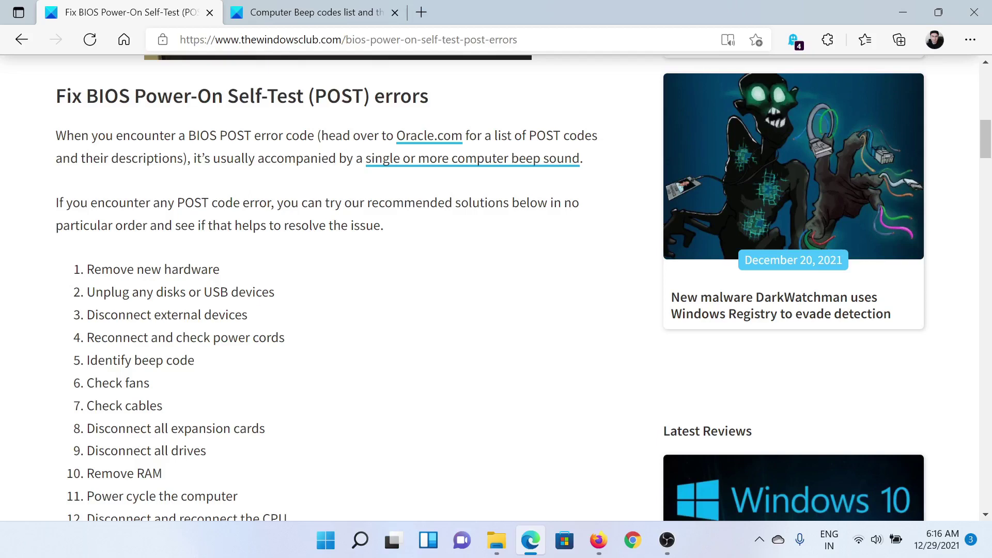
{"action": "scroll", "coordinate": [496, 287], "scroll_direction": "down", "scroll_amount": 1}
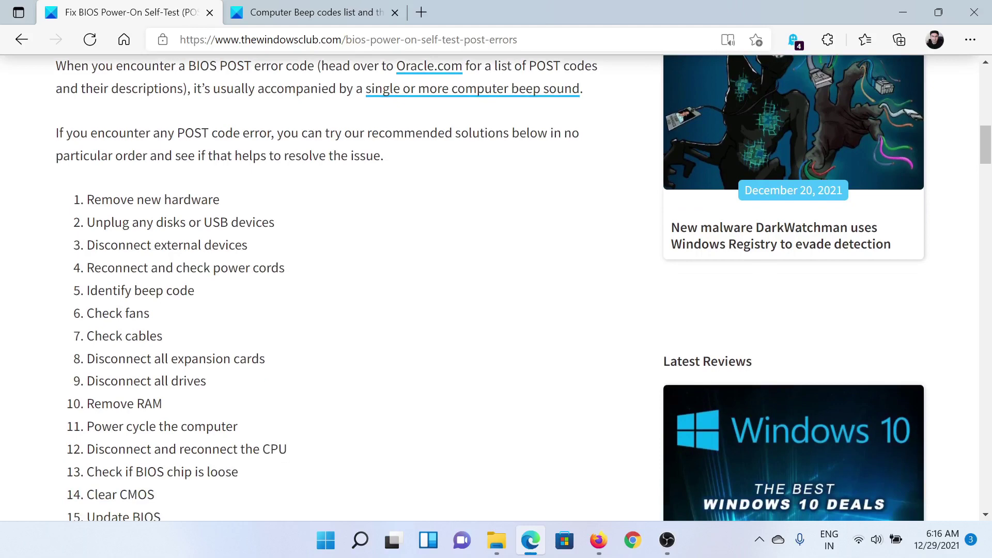
Switch to the 'Computer Beep codes list' tab showing the HP Common Core BIOS beep-code table
{"action": "left_click", "coordinate": [314, 12]}
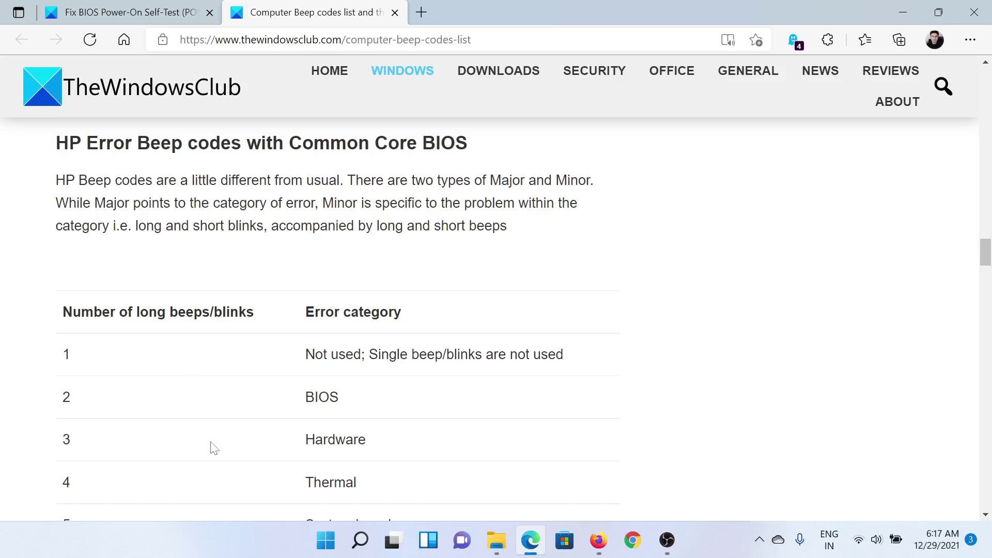
Switch back to the 'Fix BIOS Power-On Self-Test' tab to review its sixteen solutions
{"action": "left_click", "coordinate": [144, 9]}
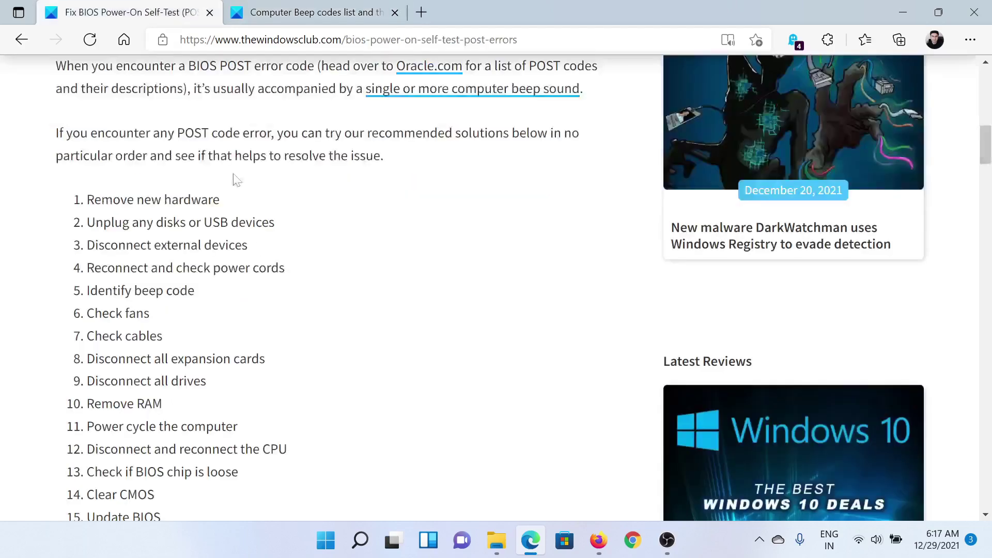
{"action": "scroll", "coordinate": [259, 334], "scroll_direction": "down", "scroll_amount": 2}
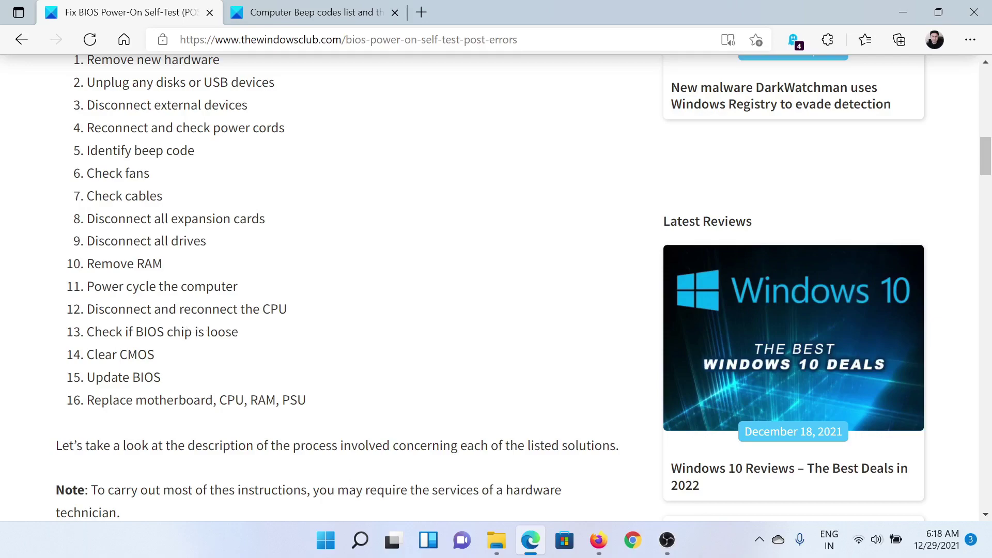
{"action": "scroll", "coordinate": [315, 284], "scroll_direction": "up", "scroll_amount": 6}
{"action": "scroll", "coordinate": [314, 283], "scroll_direction": "up", "scroll_amount": 3}
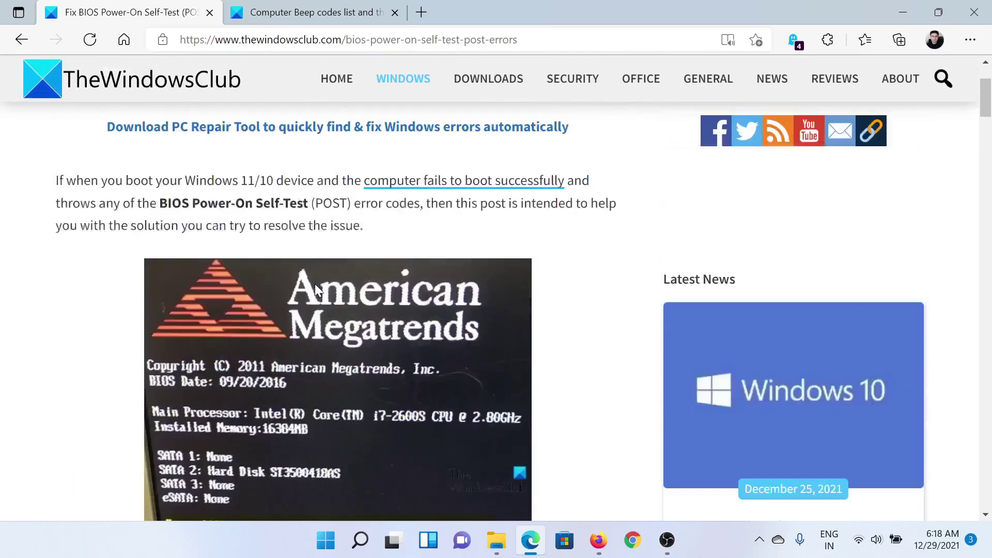
{"action": "scroll", "coordinate": [315, 290], "scroll_direction": "up", "scroll_amount": 2}
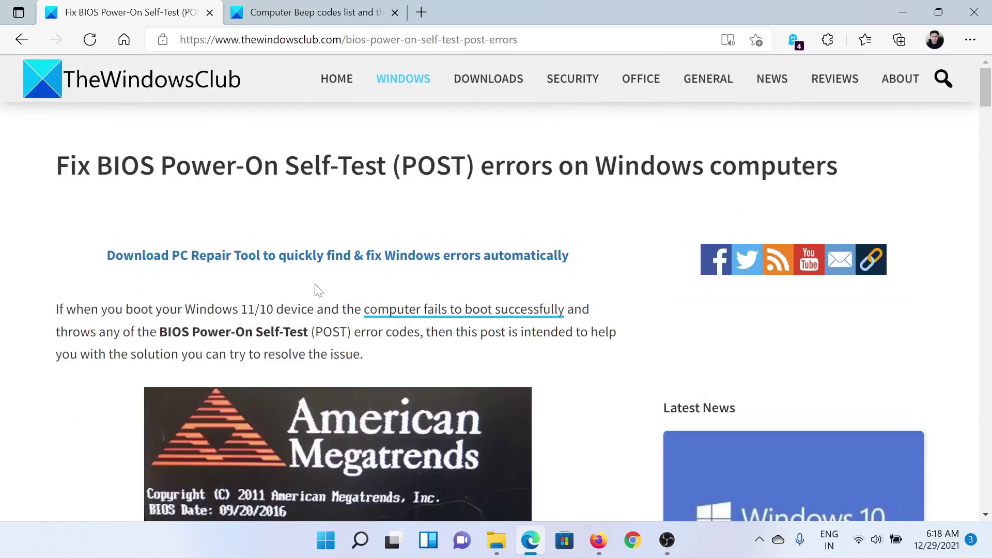